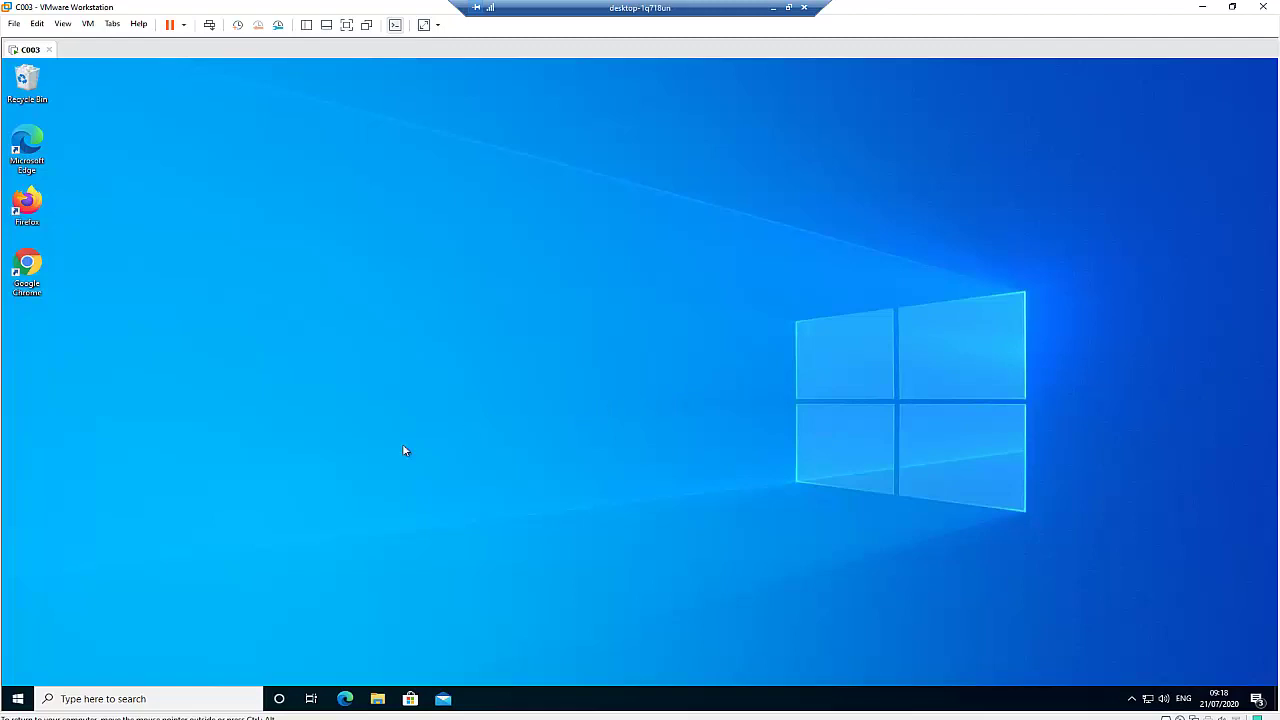
Check the installed Windows version with winver and close the version information.
click(17, 698)
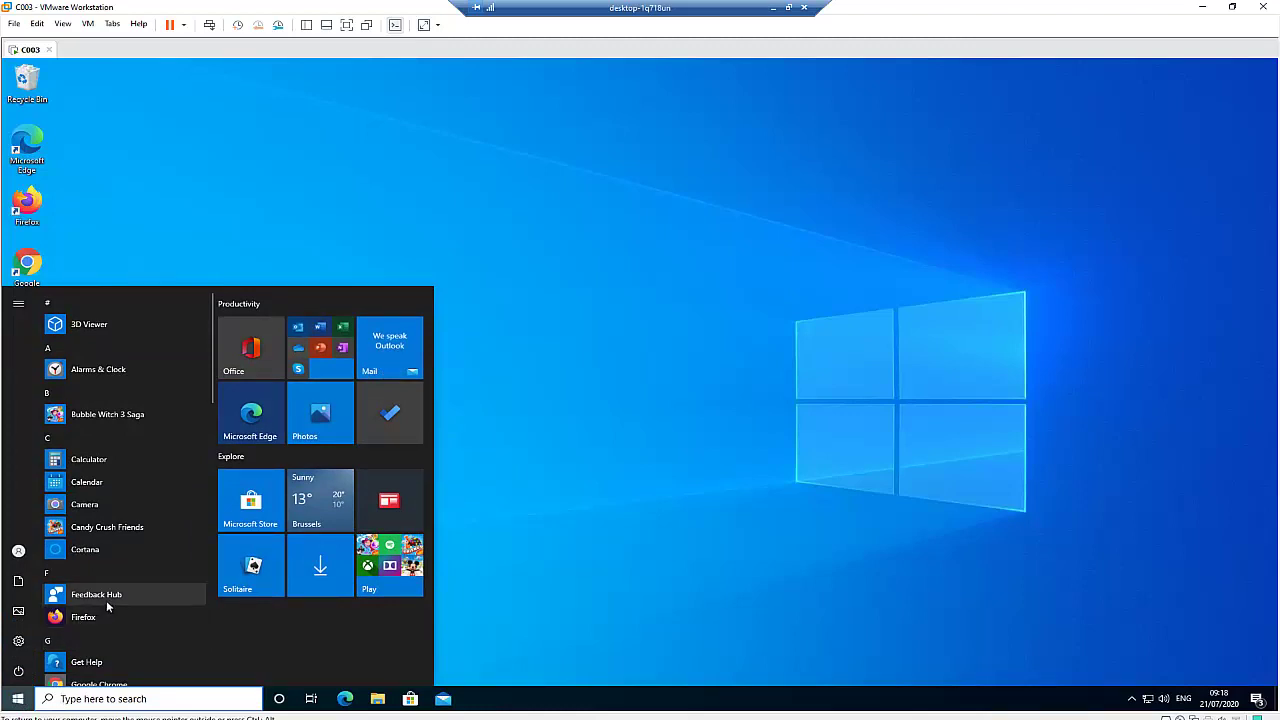
text(winver)
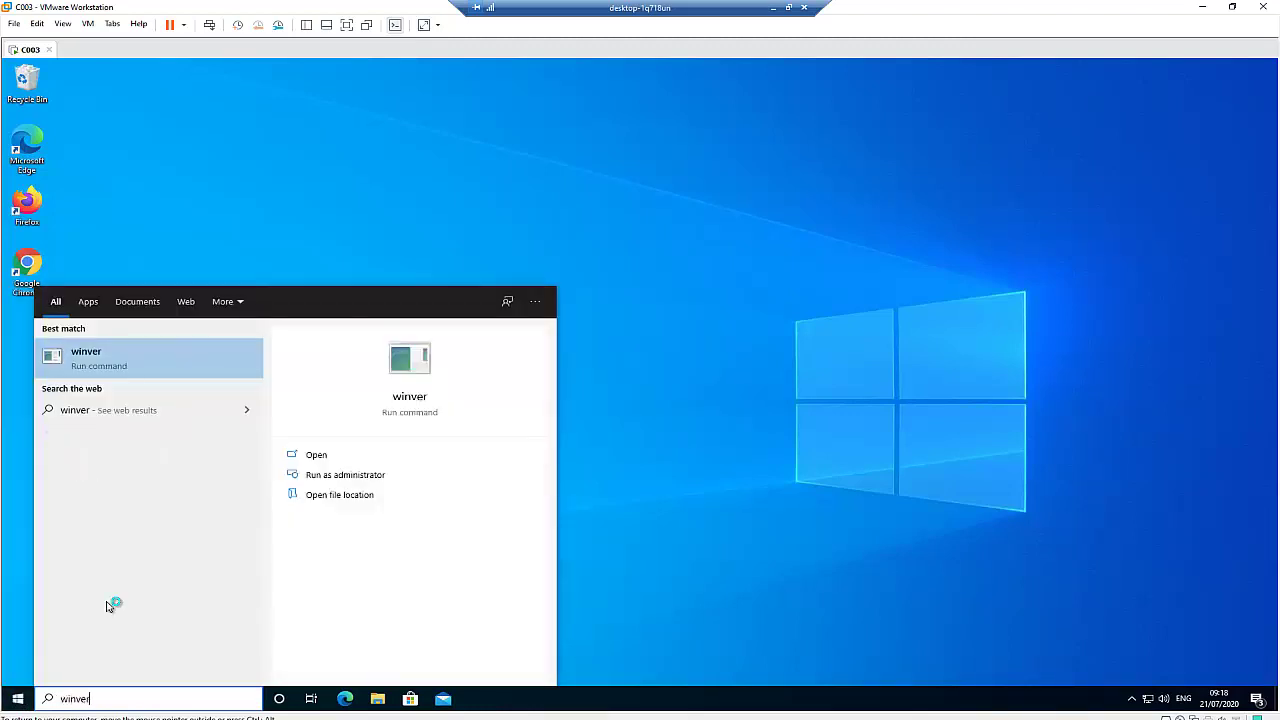
key(Return)
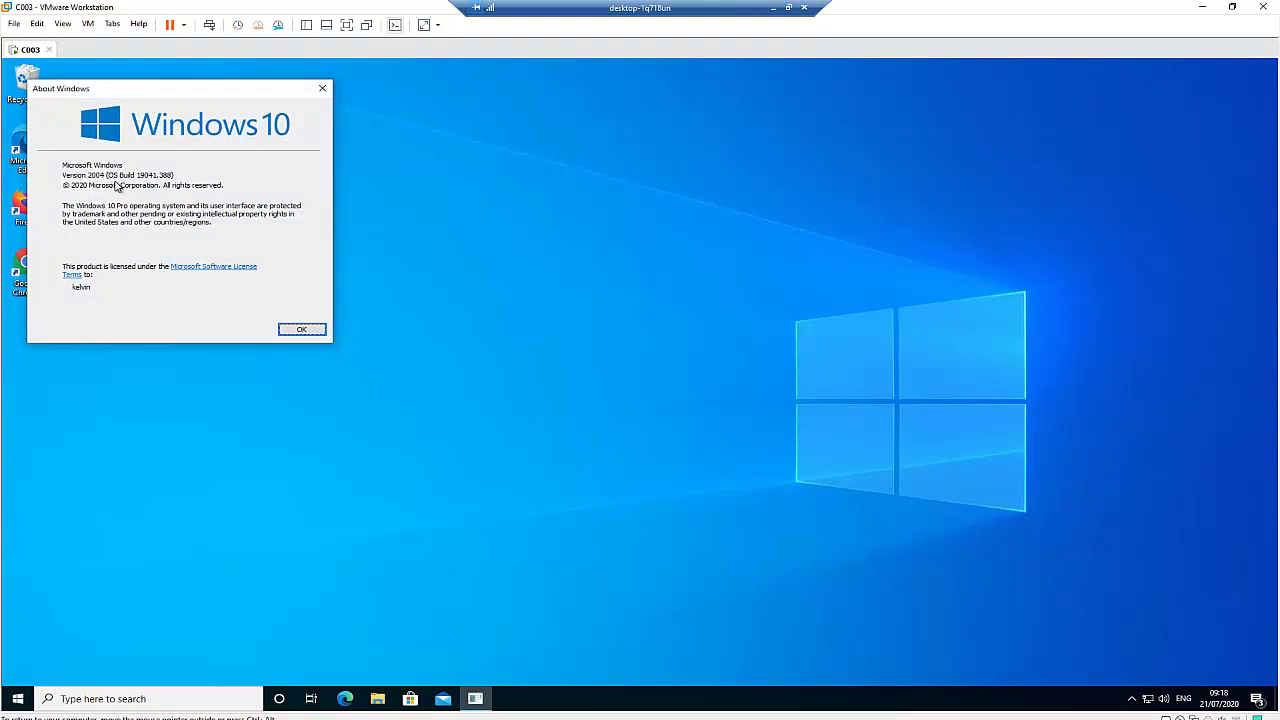
click(322, 88)
Review the Windows Update history for installed feature and quality updates, then return to the Windows Update page.
click(17, 698)
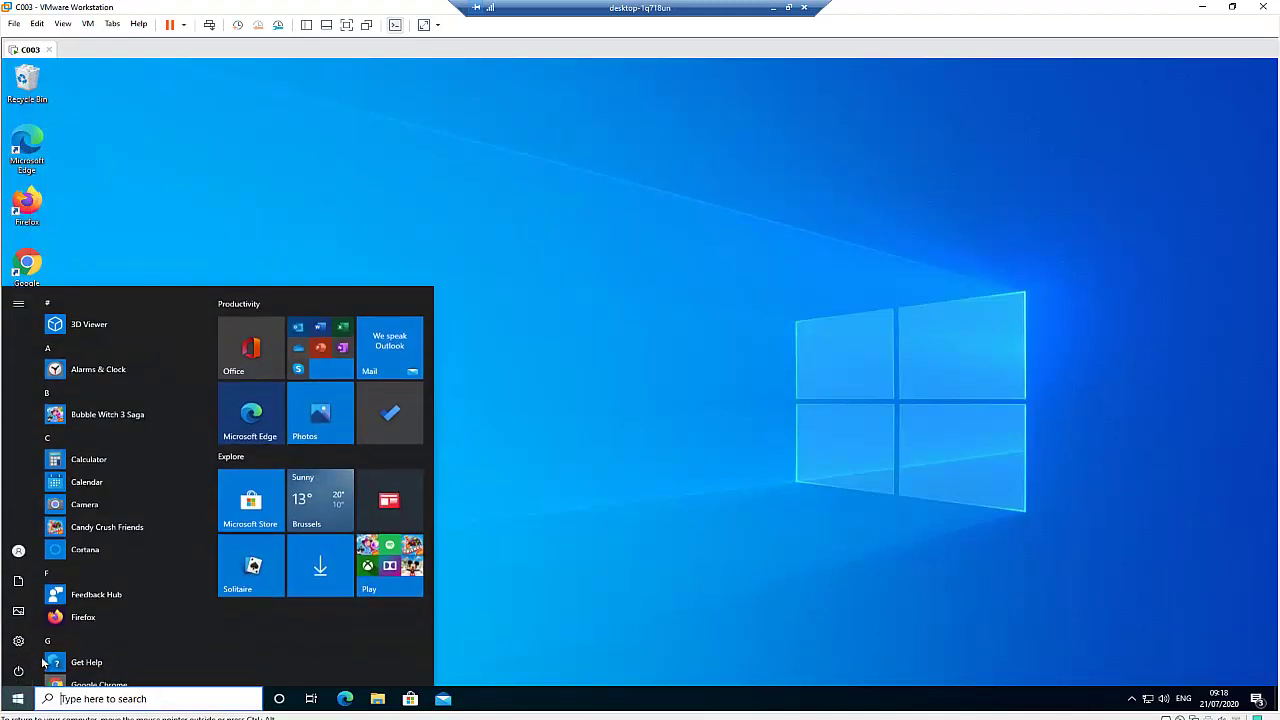
click(19, 641)
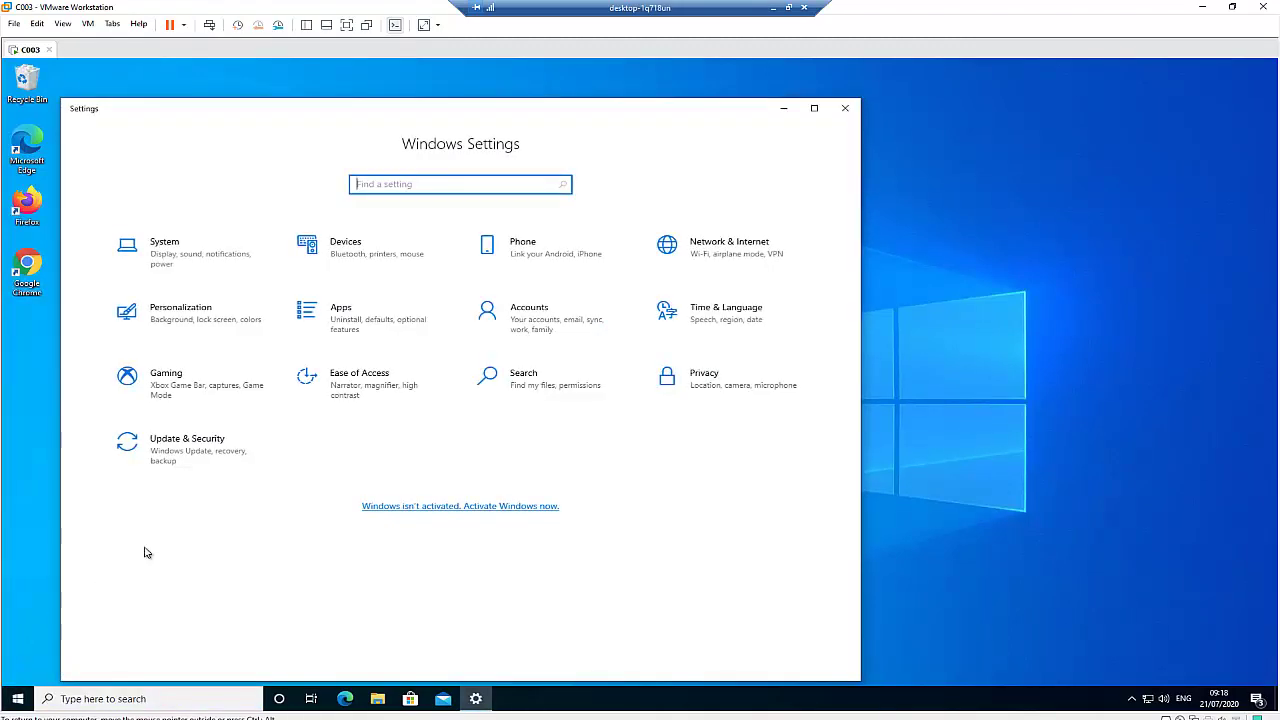
click(196, 456)
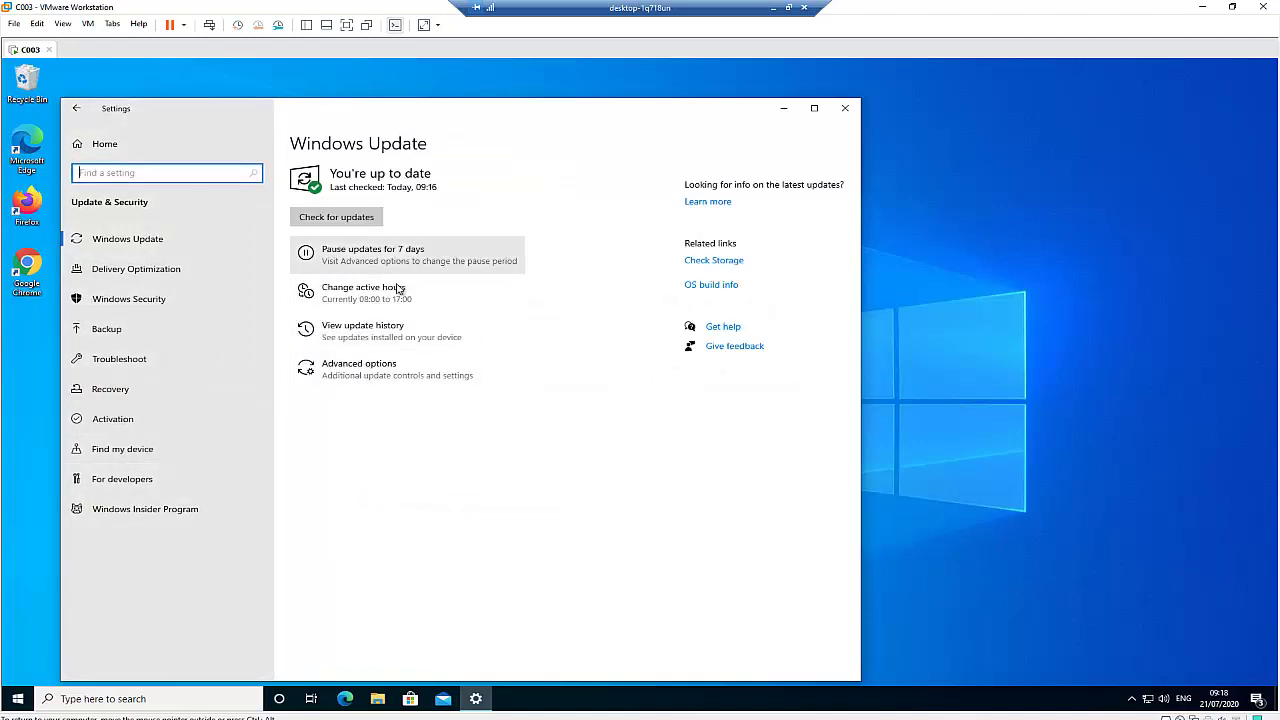
click(376, 340)
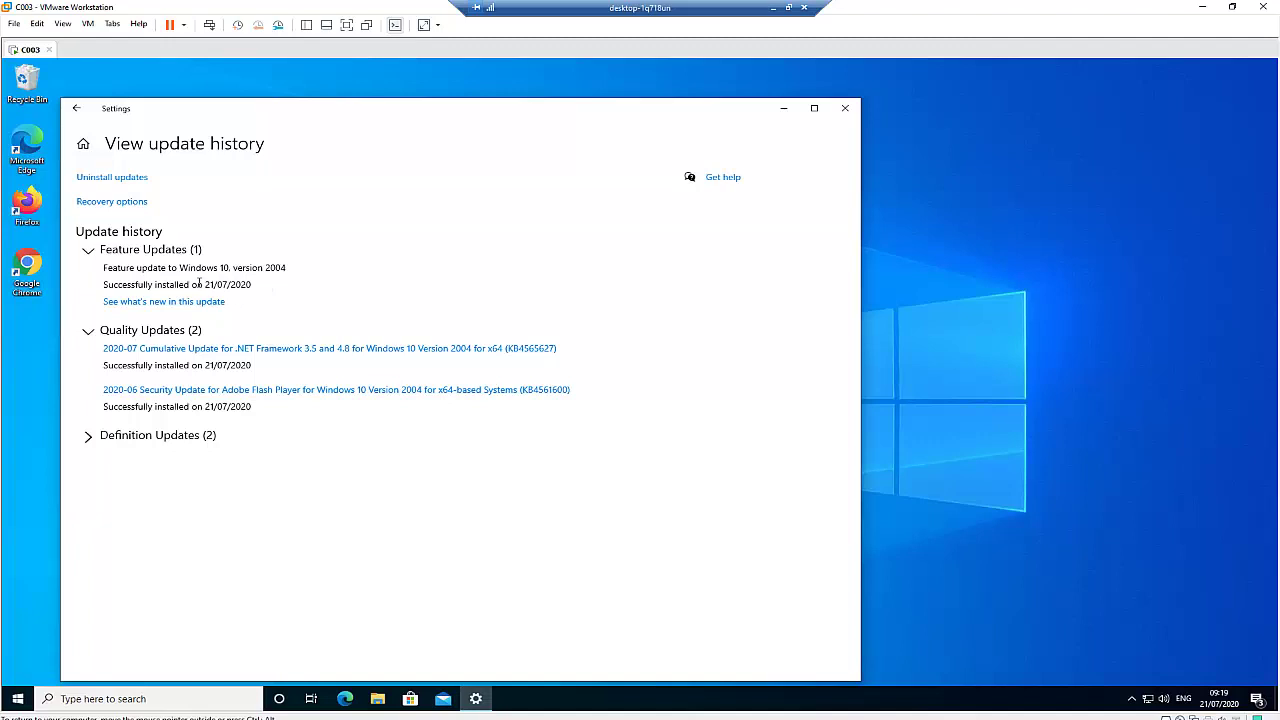
click(77, 108)
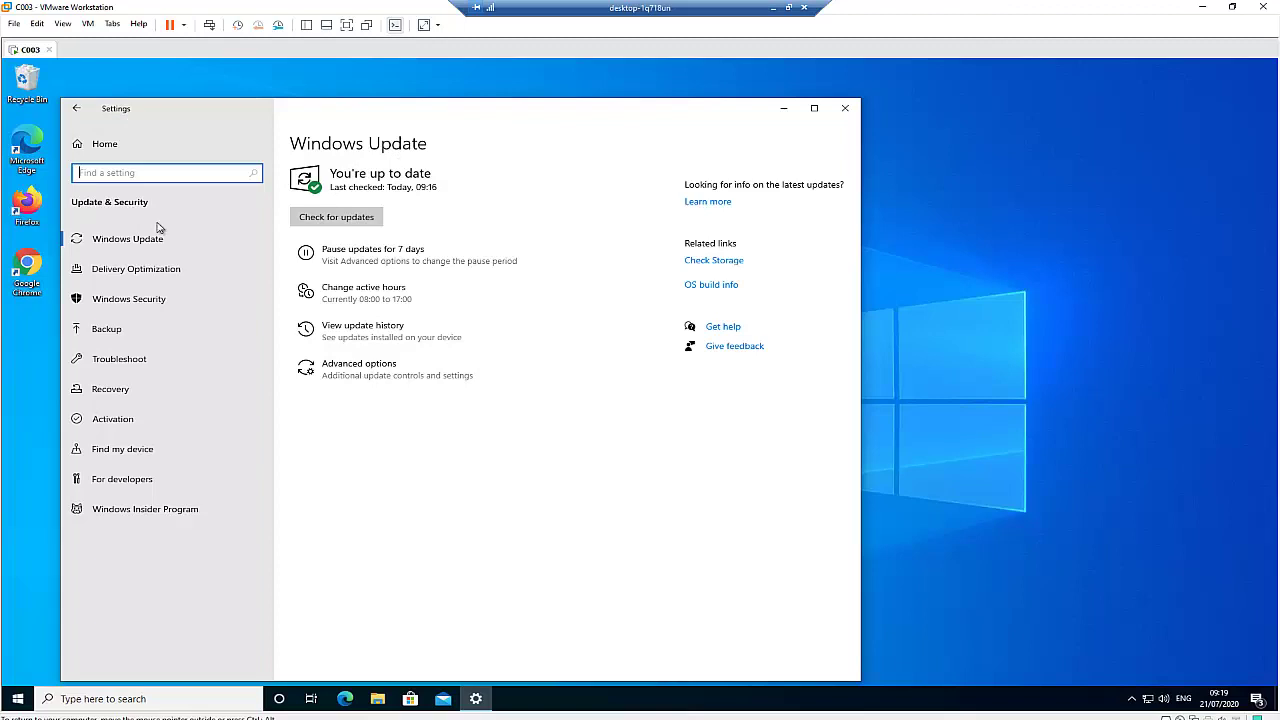
Roll Windows back to the earlier build from Recovery, giving "For another reason" as the reason and declining the update check.
click(121, 393)
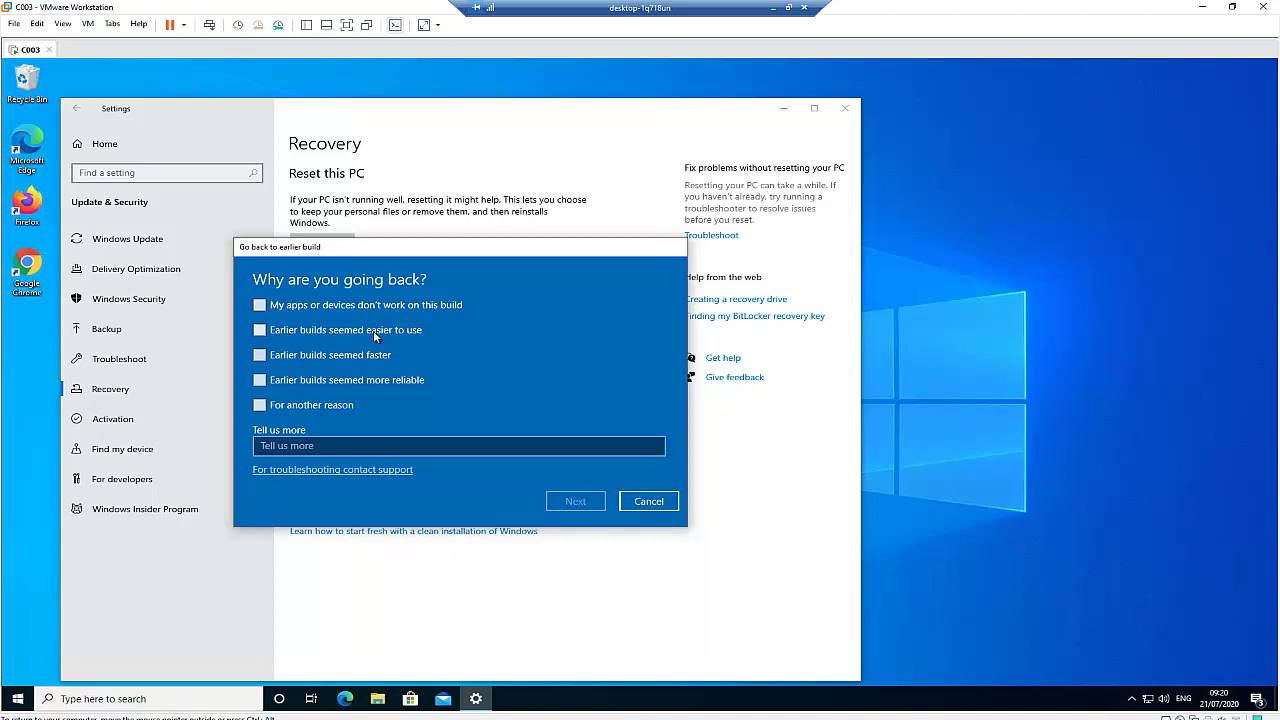
click(260, 406)
click(575, 501)
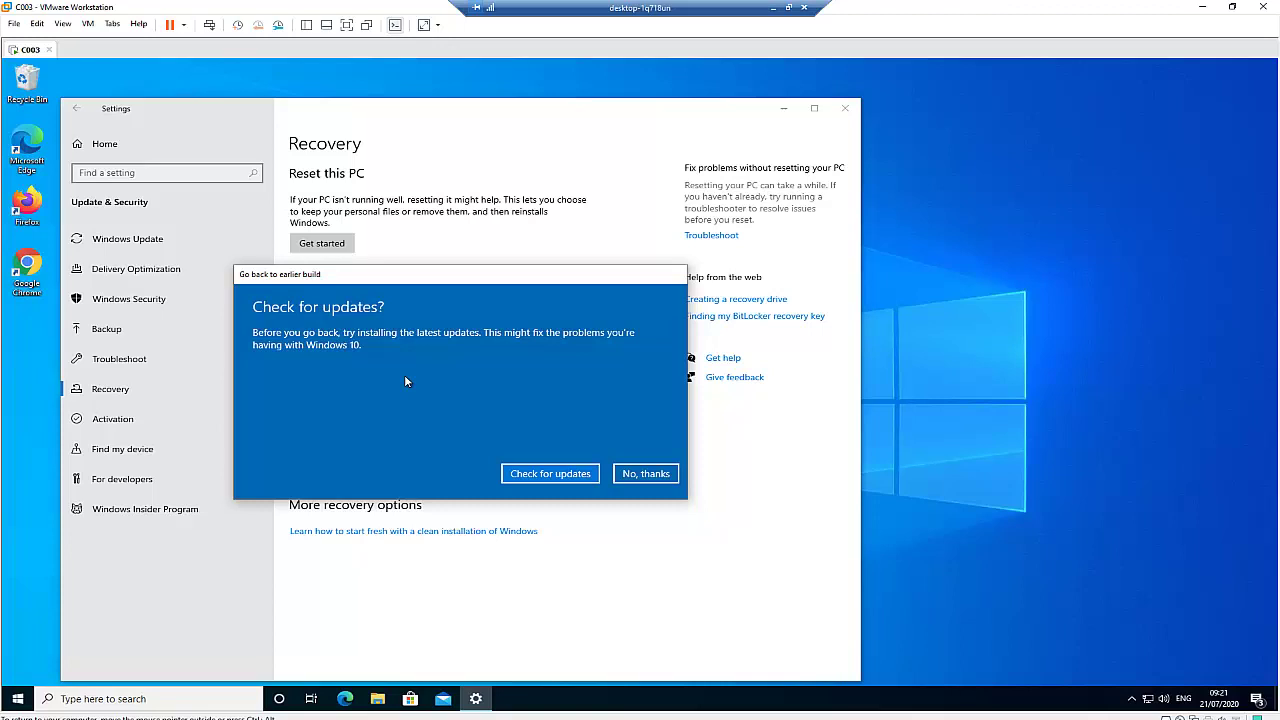
click(630, 474)
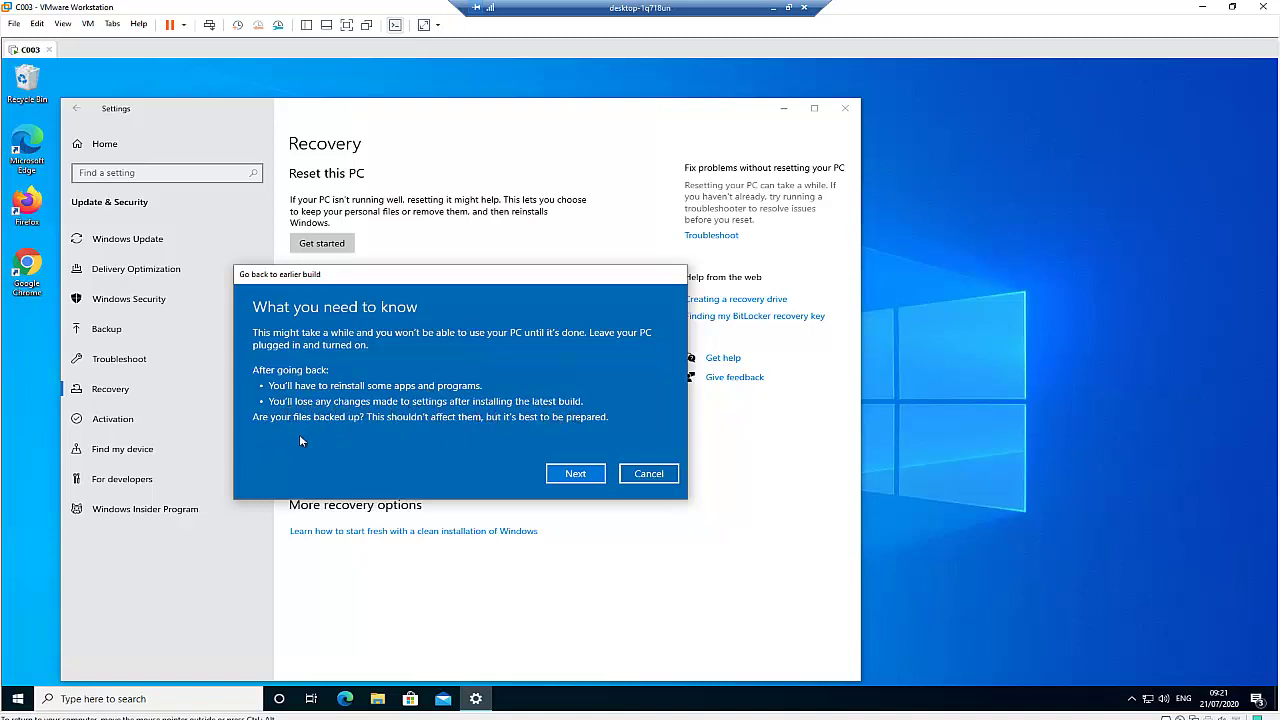
click(563, 470)
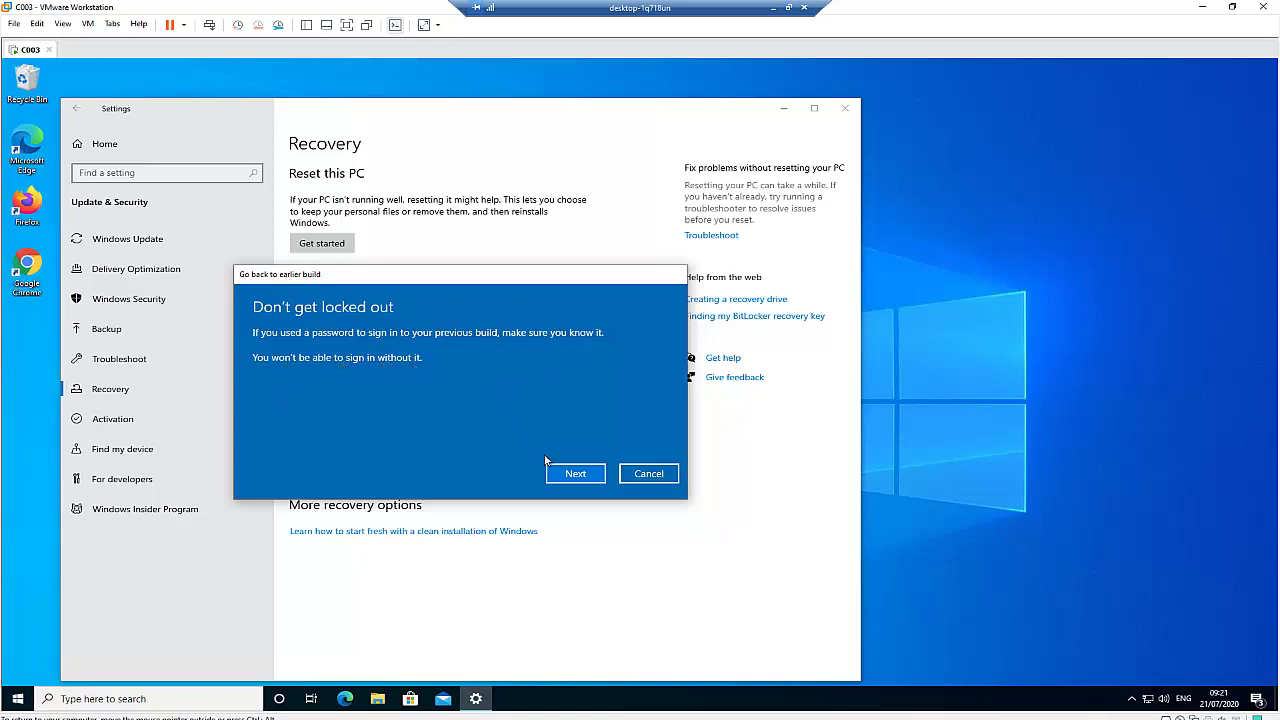
click(580, 472)
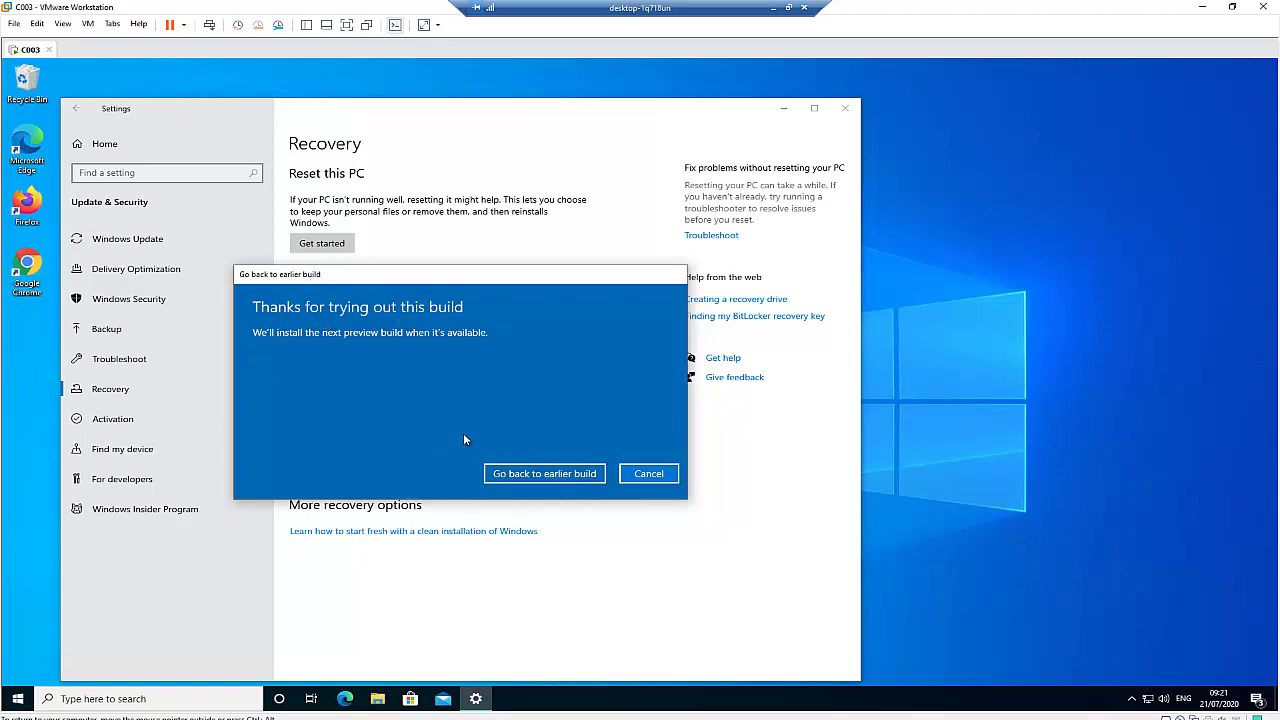
click(537, 474)
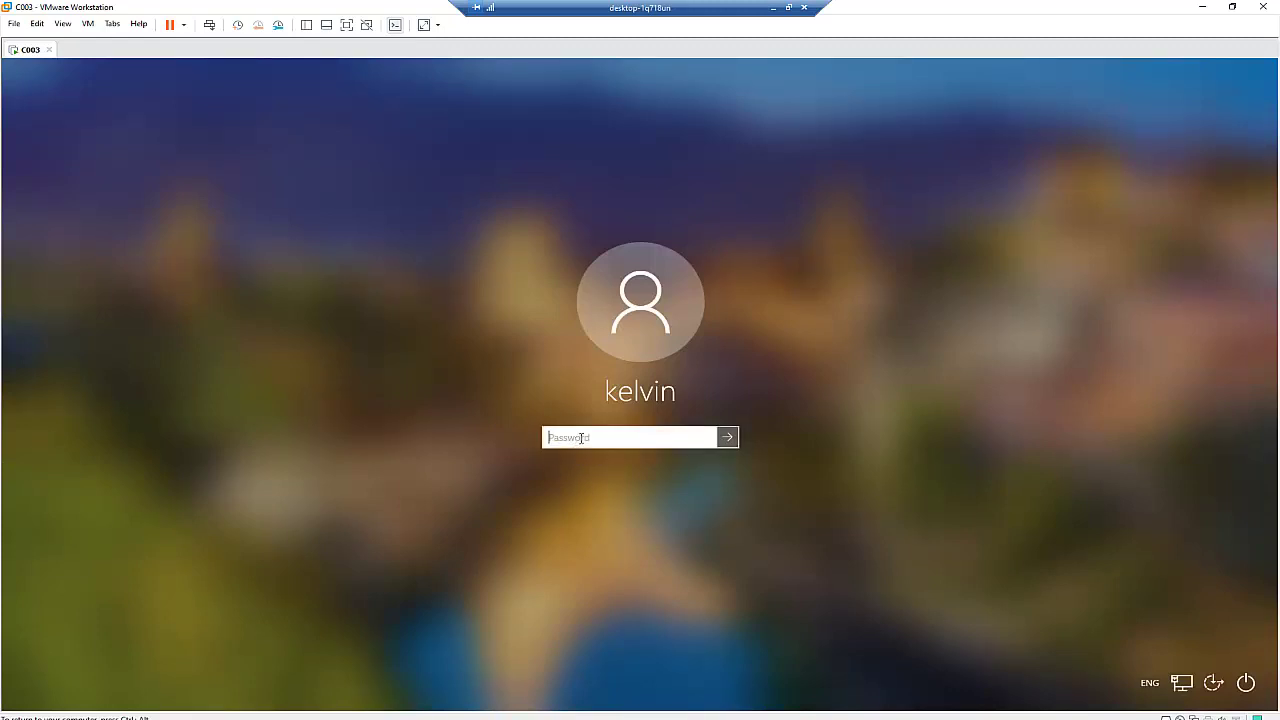
Sign in to Windows with the account password.
text(*********)
key(Return)
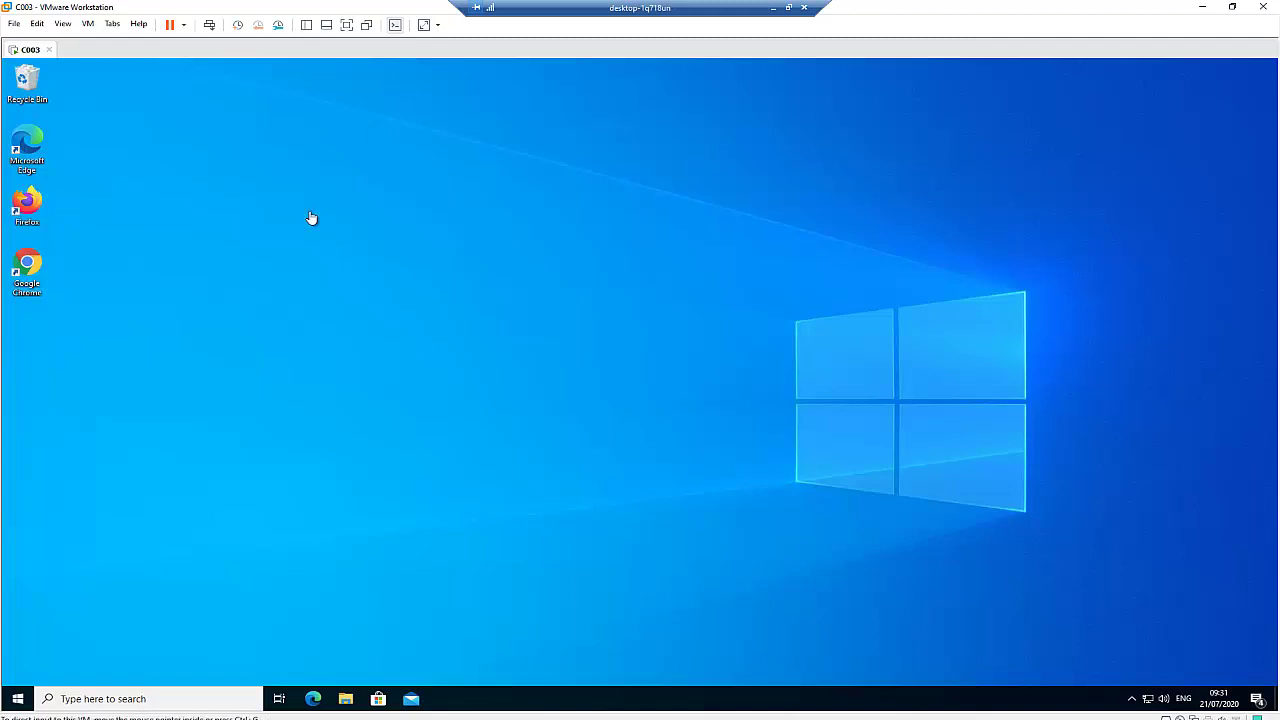
Run winver to check which Windows version is installed after the rollback, and close the version information.
click(17, 698)
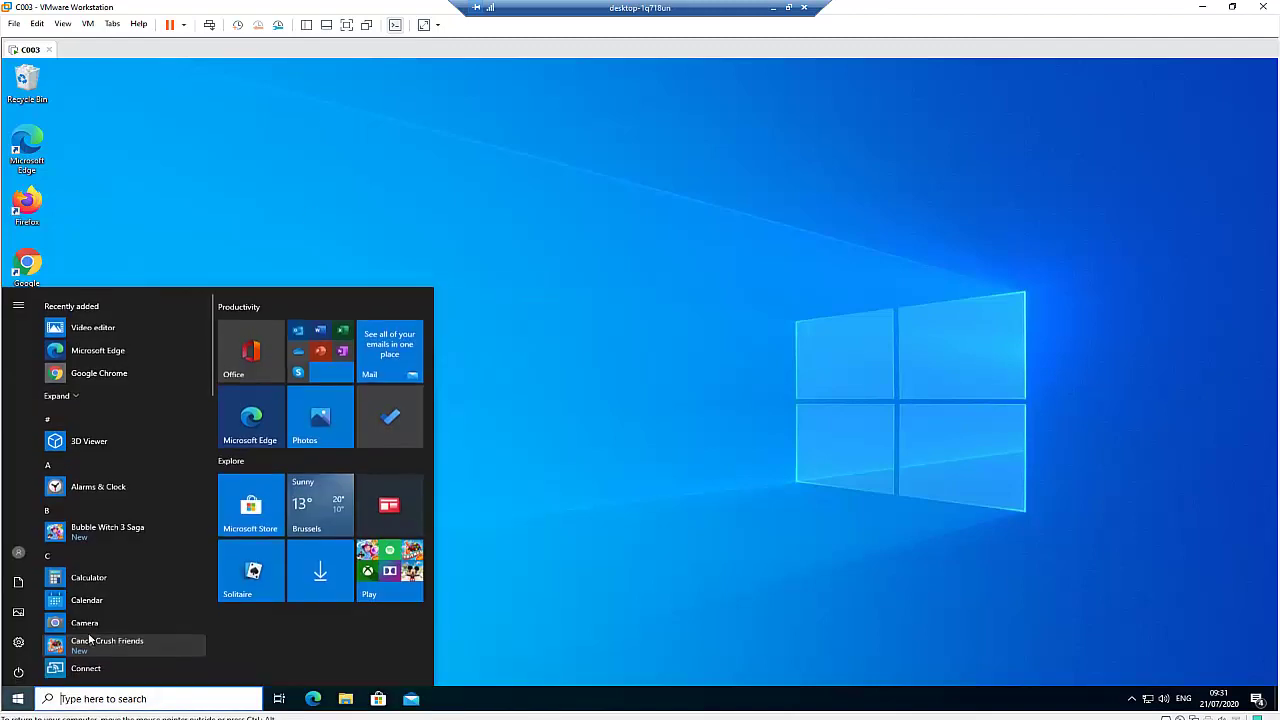
click(586, 509)
key(super+r)
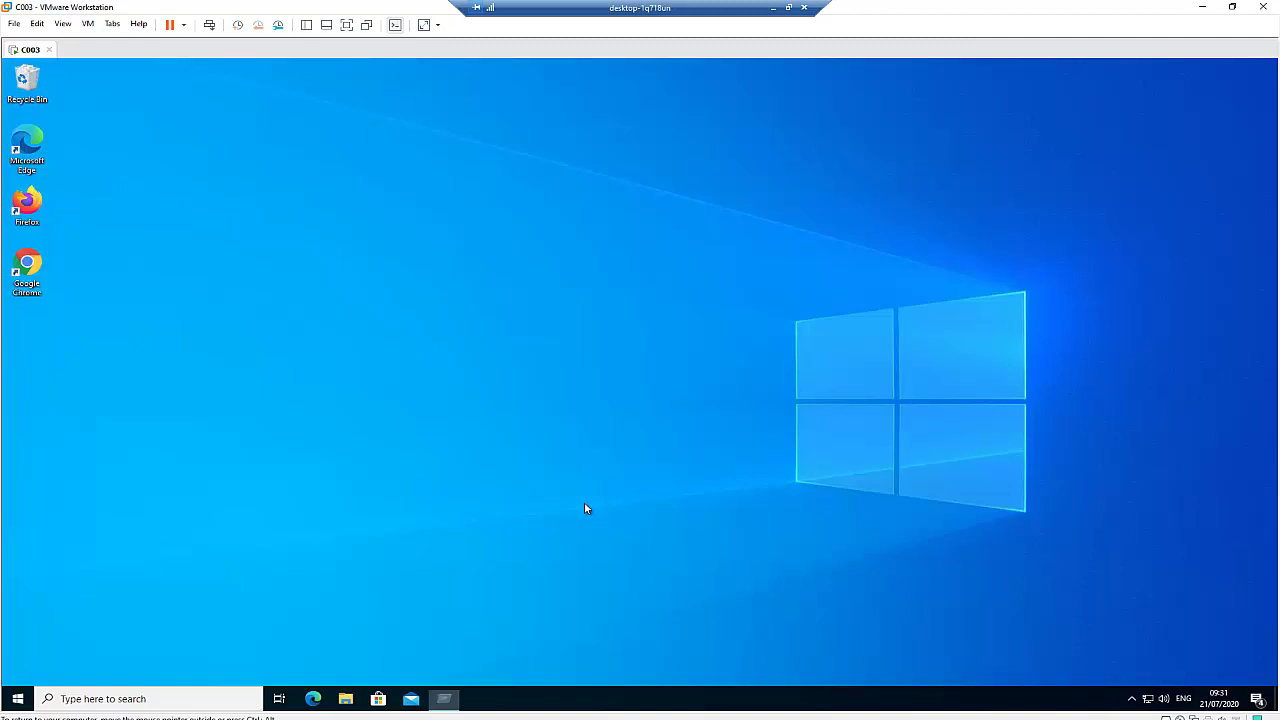
text(winver)
key(Return)
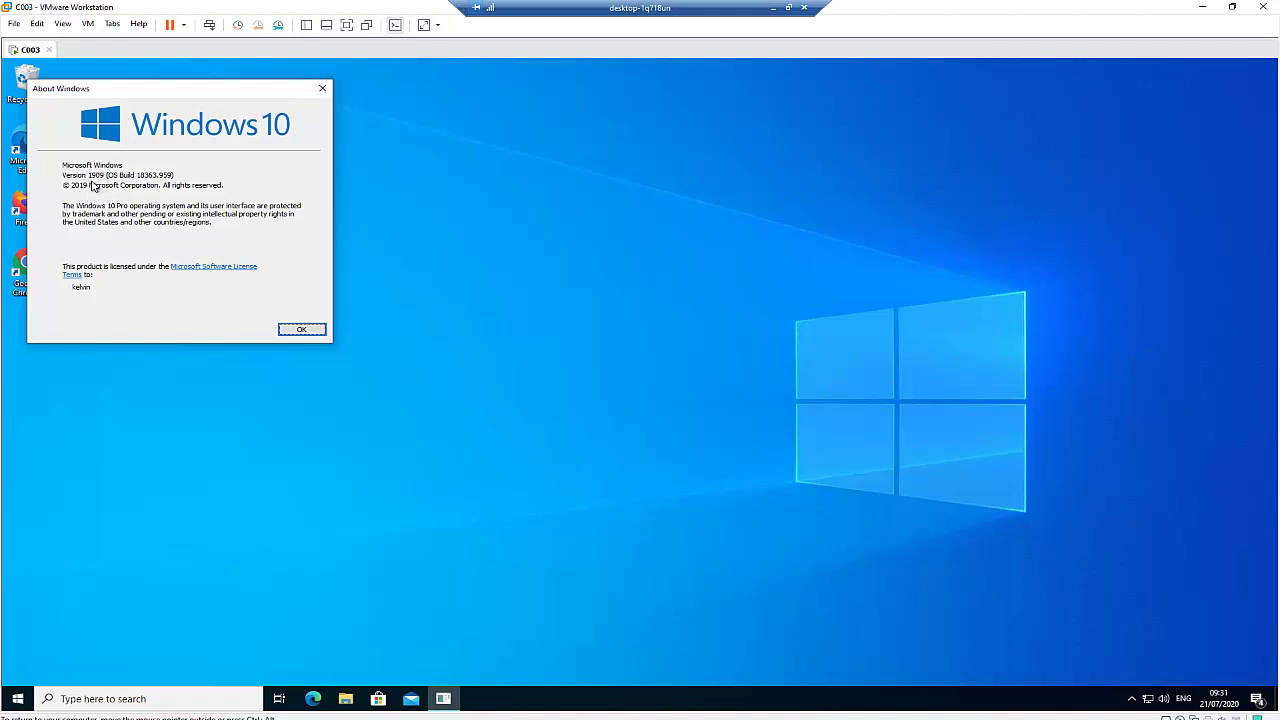
click(93, 186)
click(322, 88)
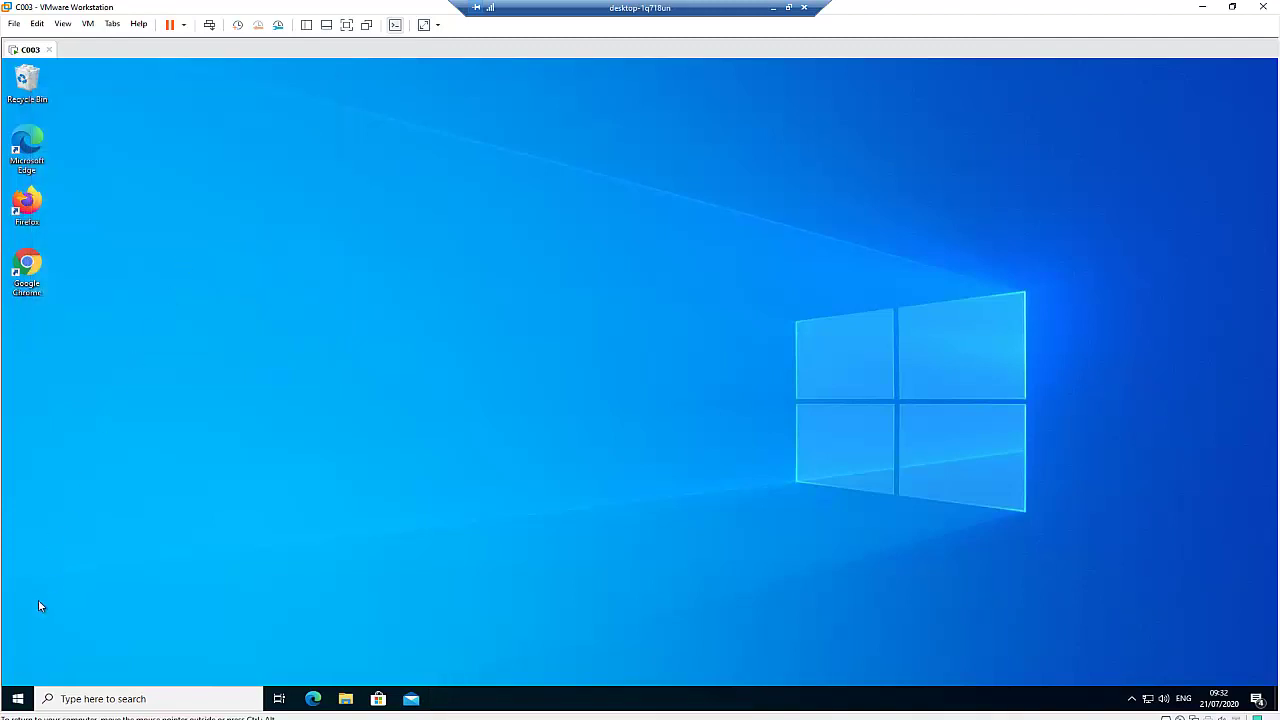
Open Update & Security in Windows Settings and check for available Windows updates.
click(18, 696)
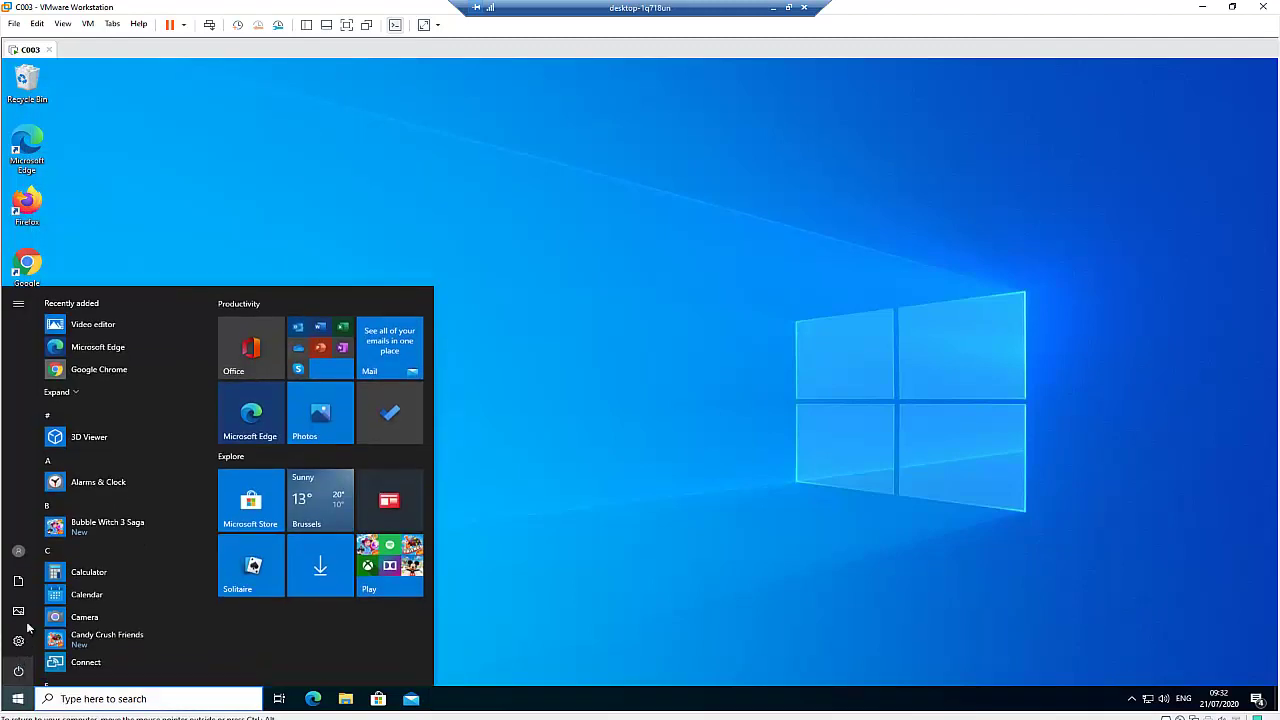
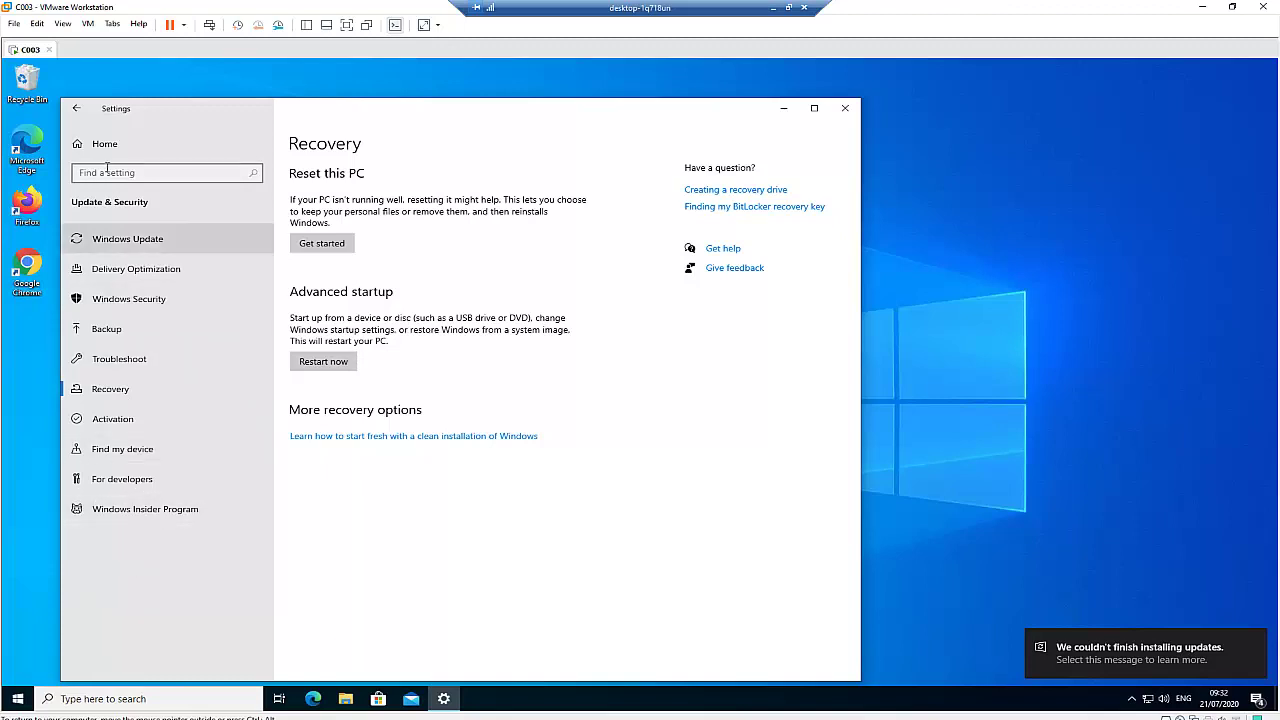
click(78, 113)
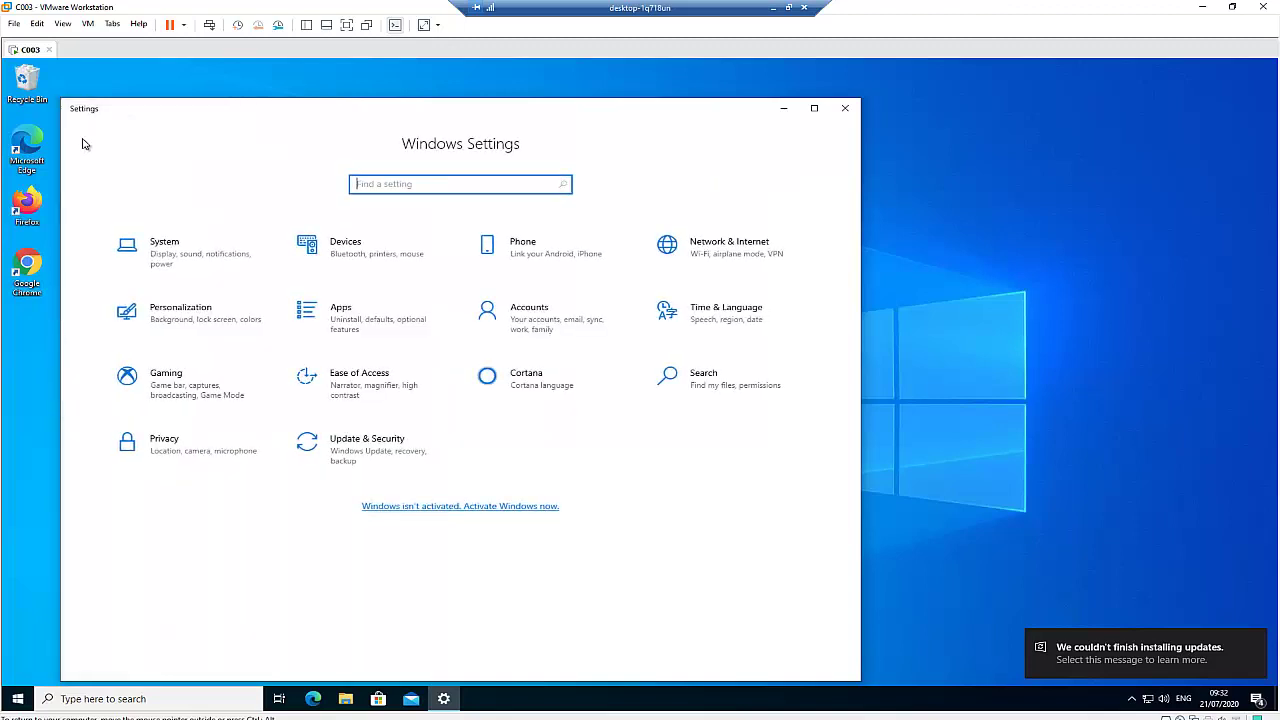
click(364, 459)
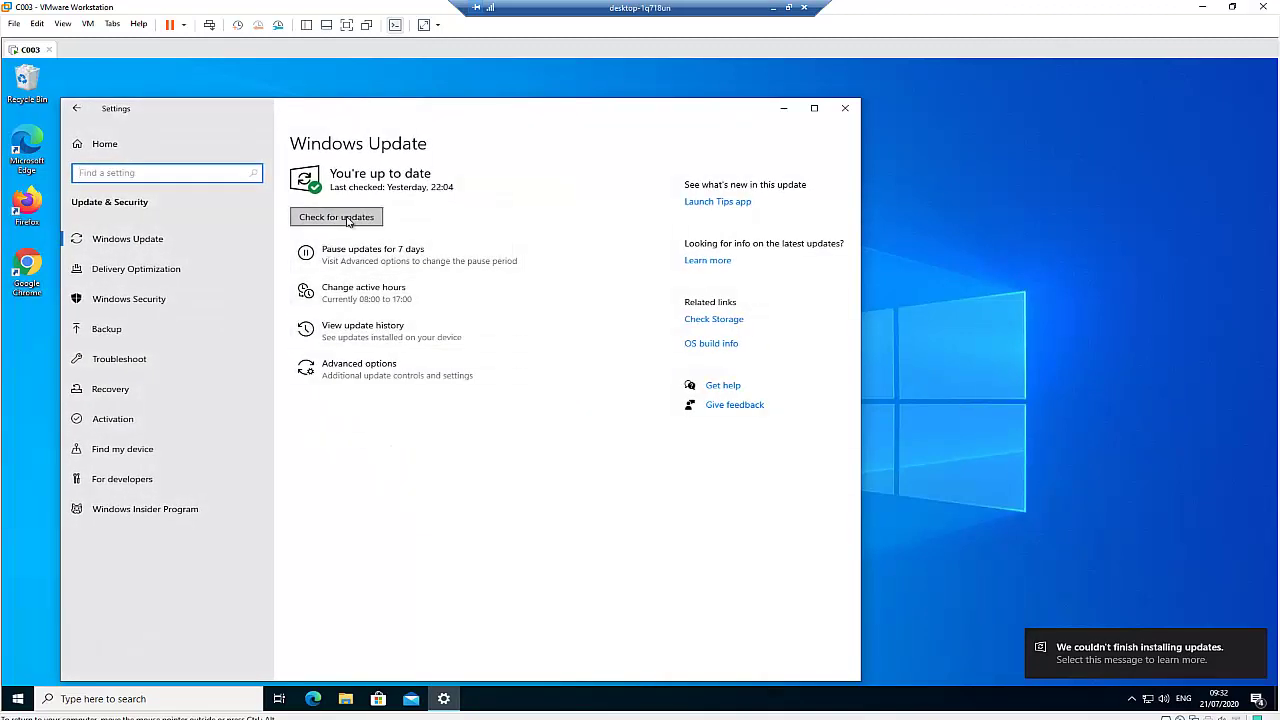
click(350, 220)
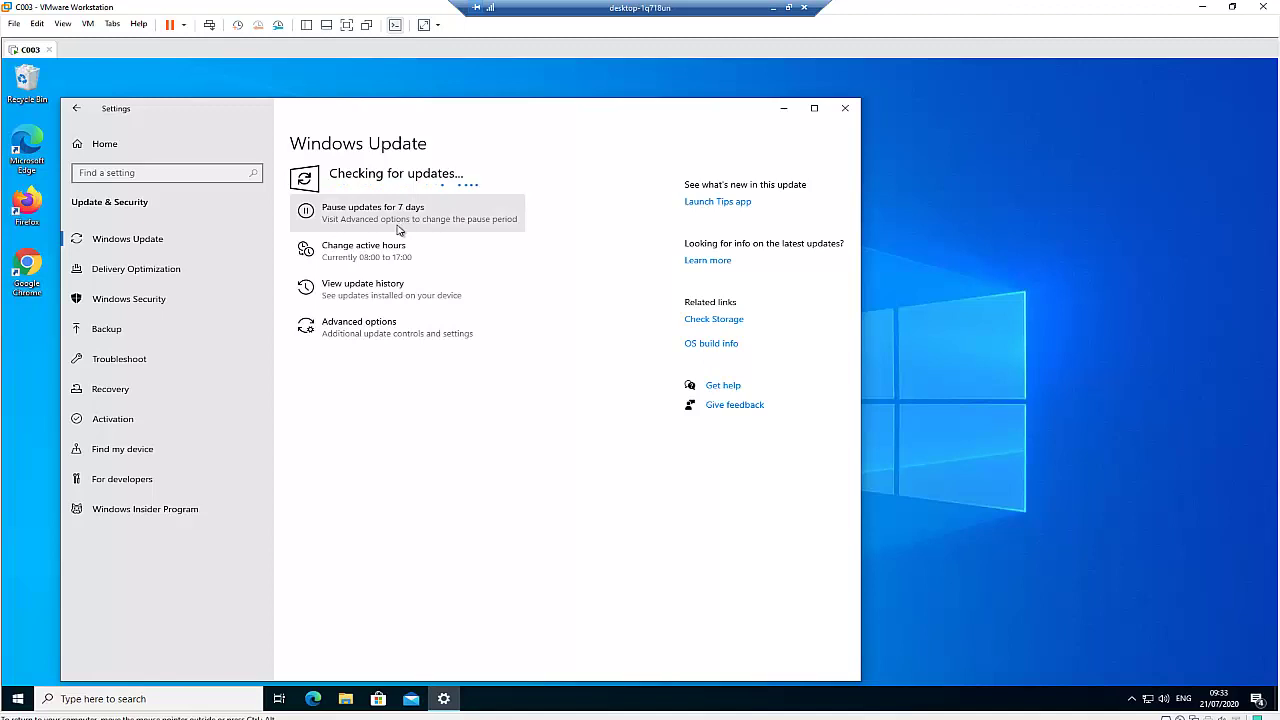
Examine the available "Pause until" dates in the advanced update options without choosing one, and return to the Windows Update page.
click(389, 334)
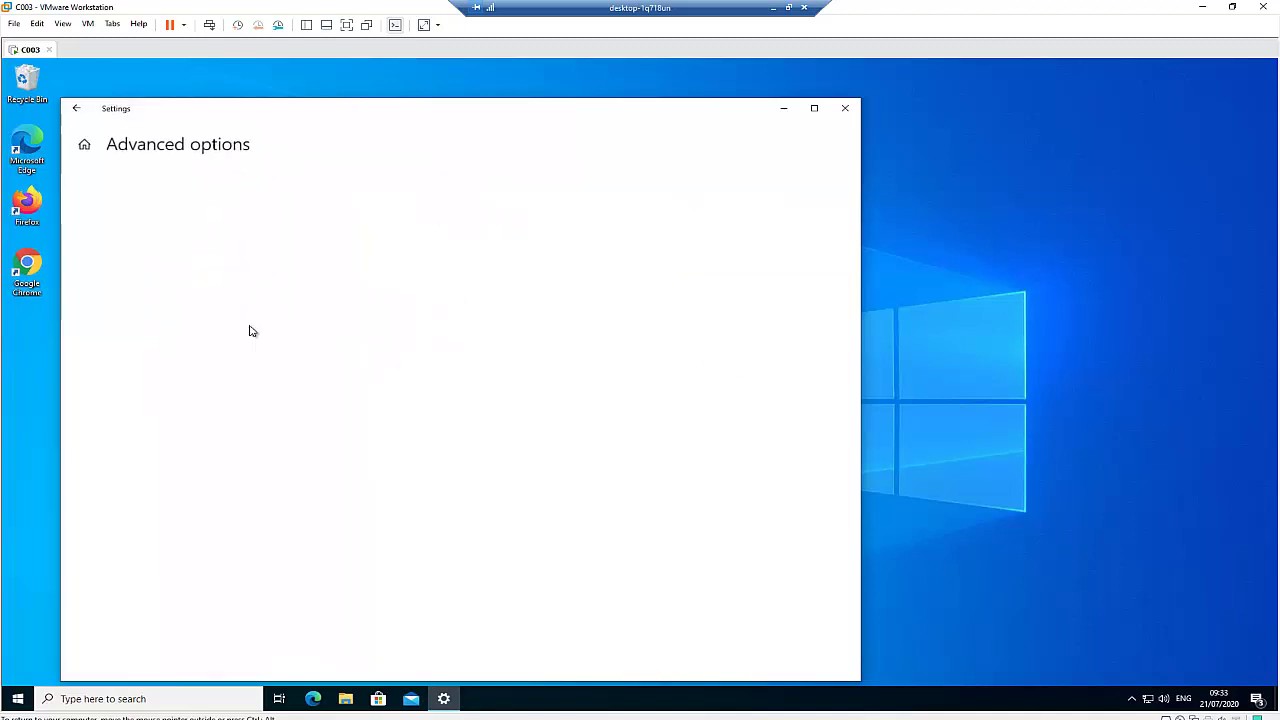
scroll(184, 495, down, 2)
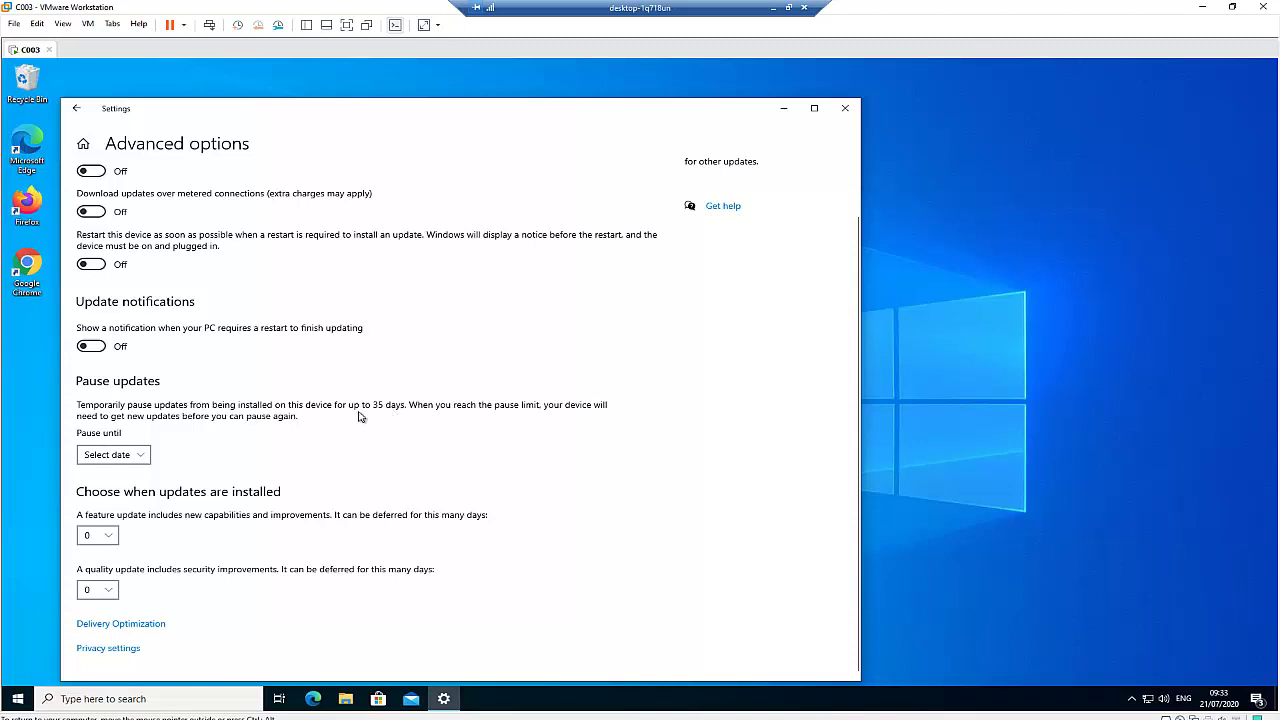
click(145, 456)
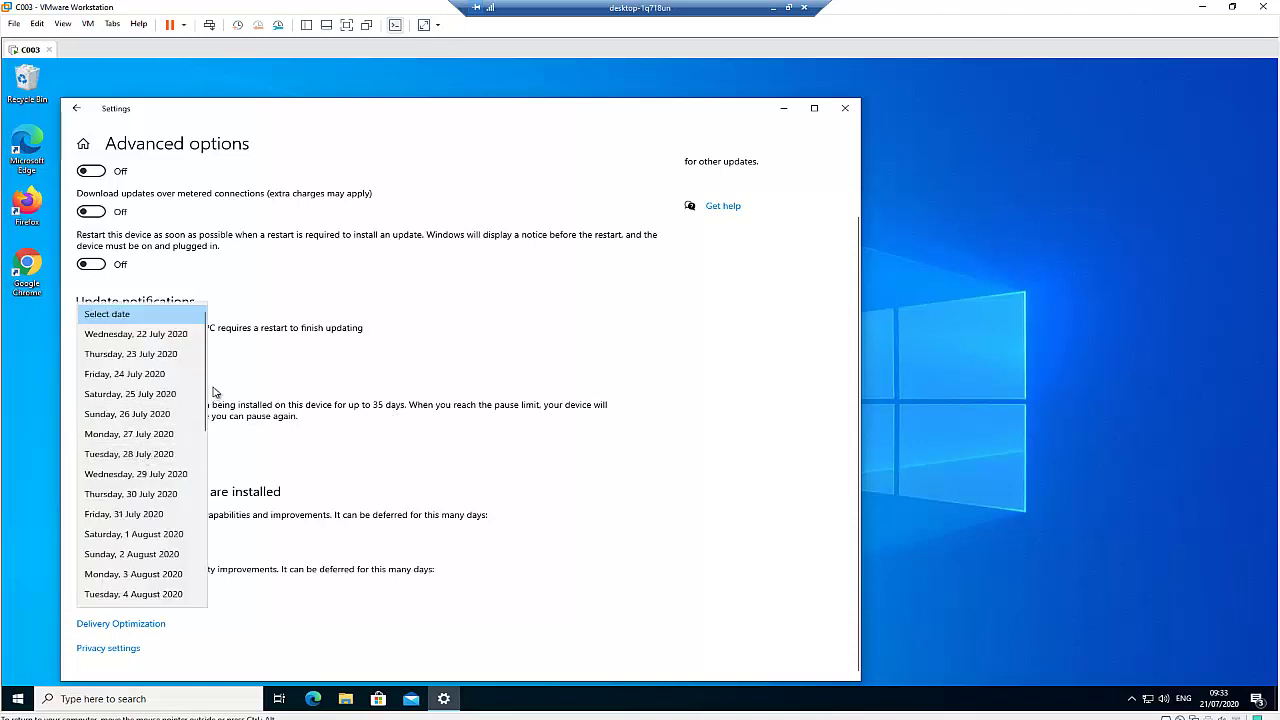
scroll(190, 420, down, 5)
scroll(184, 430, down, 3)
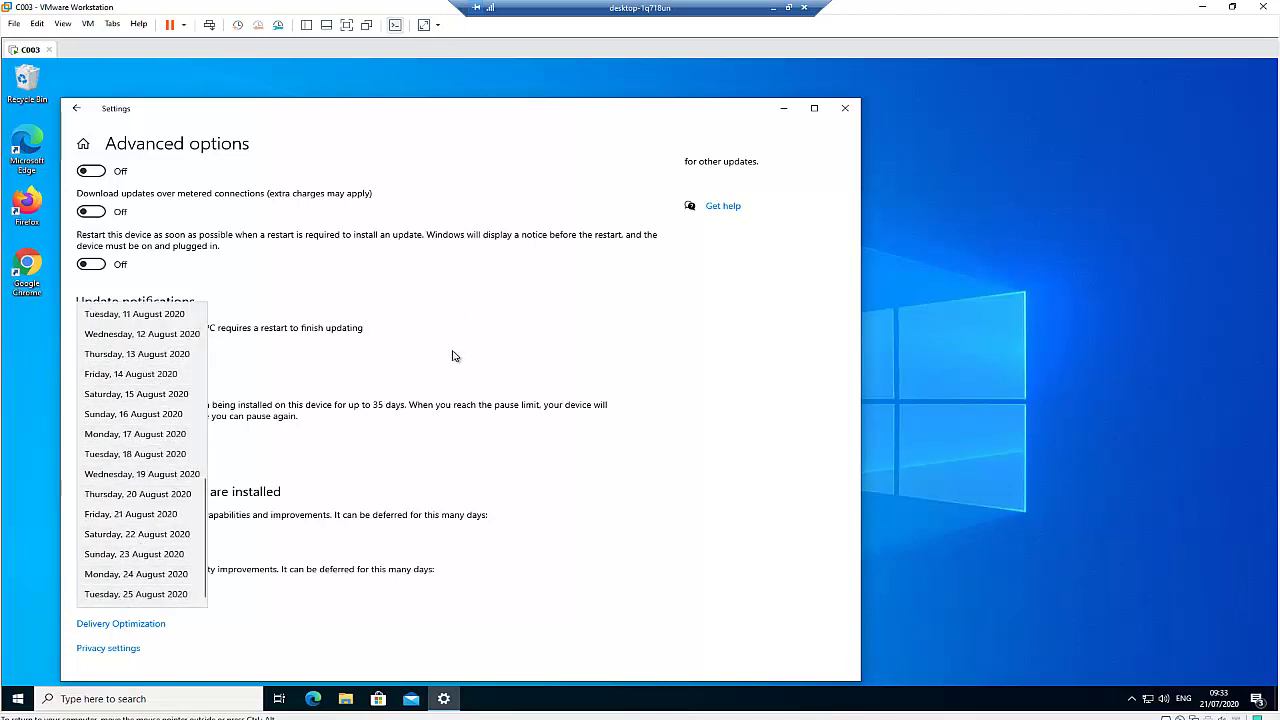
click(444, 283)
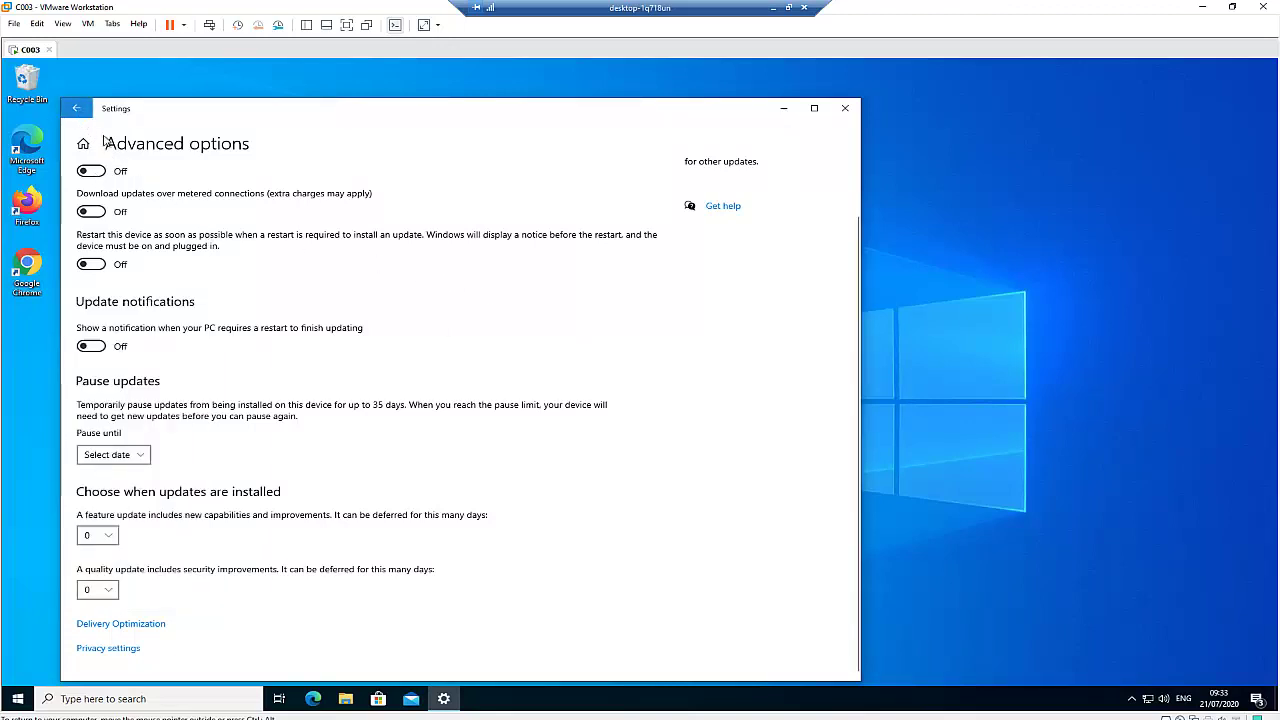
click(76, 108)
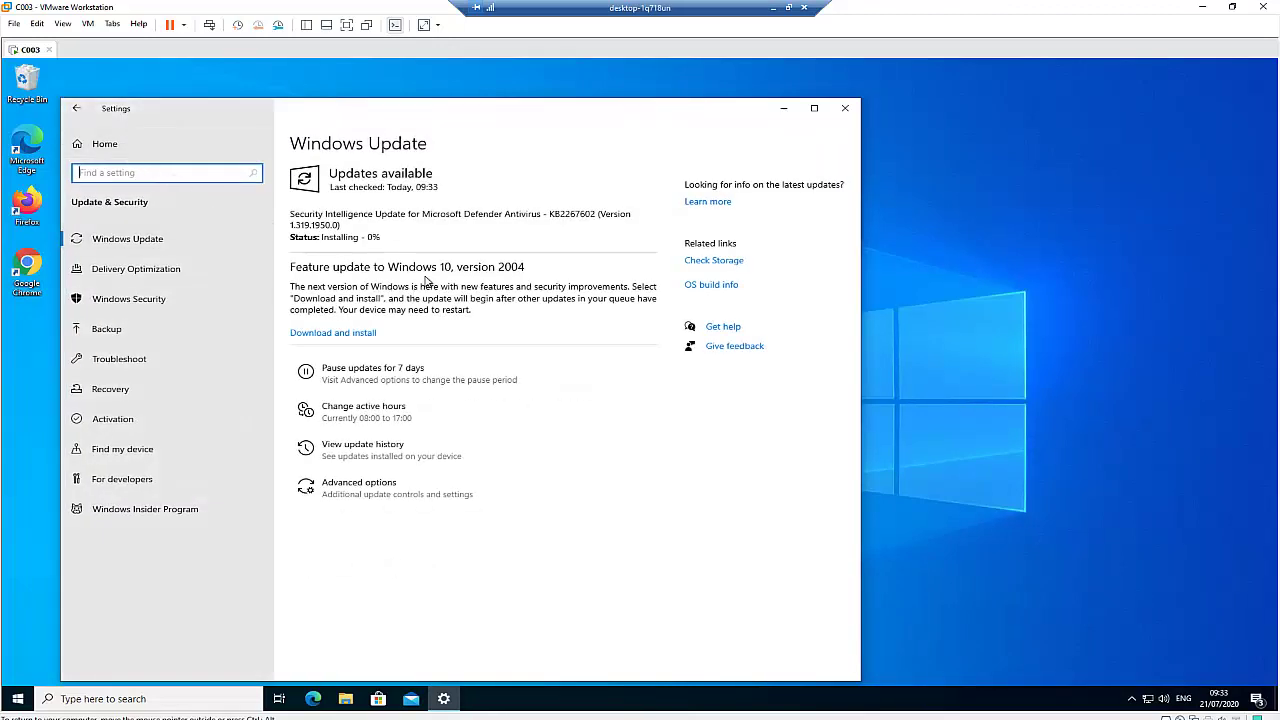